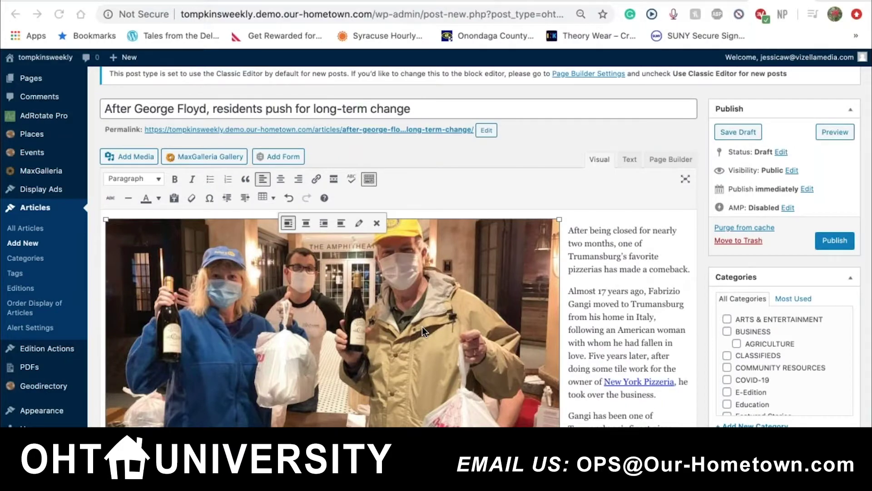
# Step: Place the cursor in the empty excerpt field and mark the article as a breaking story
pyautogui.scroll(-6, 422, 326)
pyautogui.scroll(-15, 422, 326)
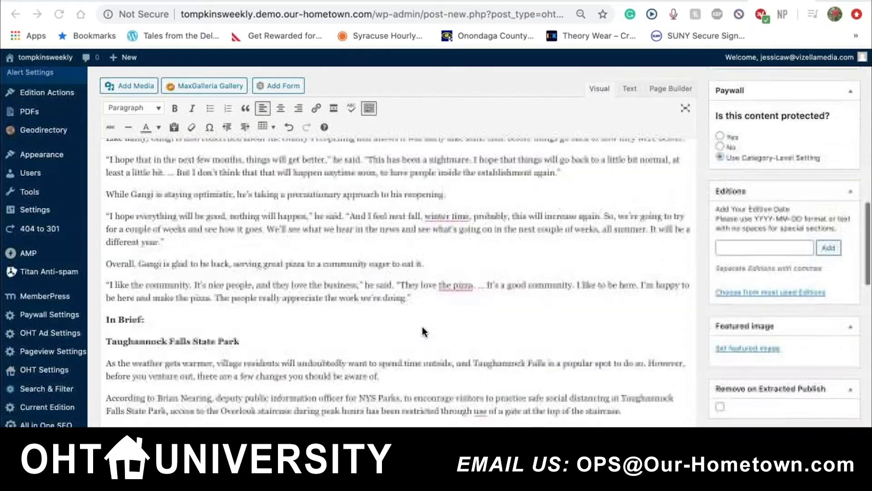
pyautogui.scroll(-3, 249, 205)
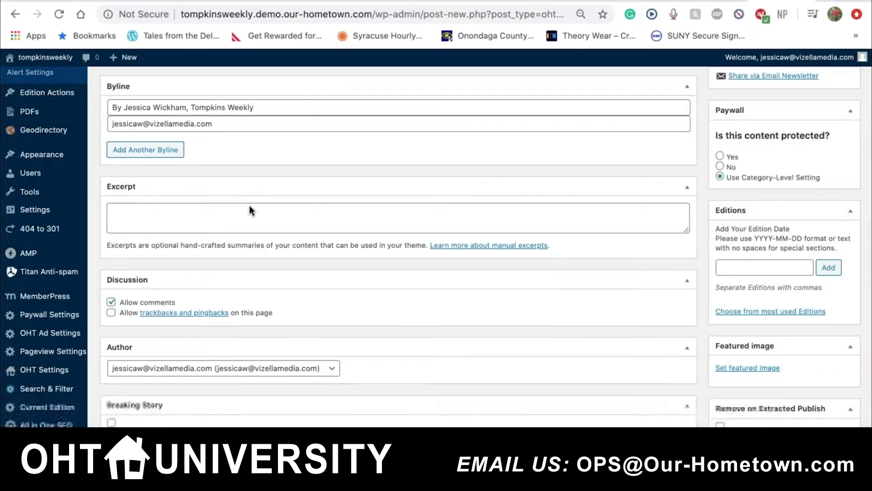
pyautogui.click(216, 216)
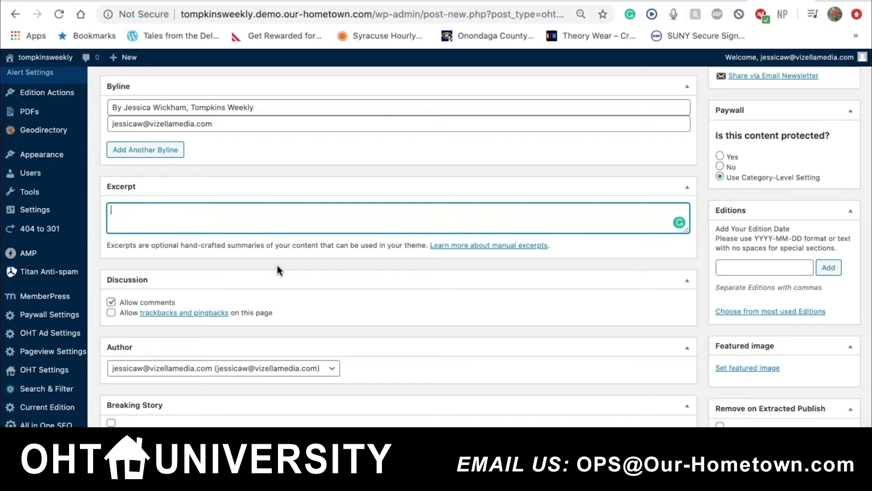
pyautogui.scroll(-3, 271, 350)
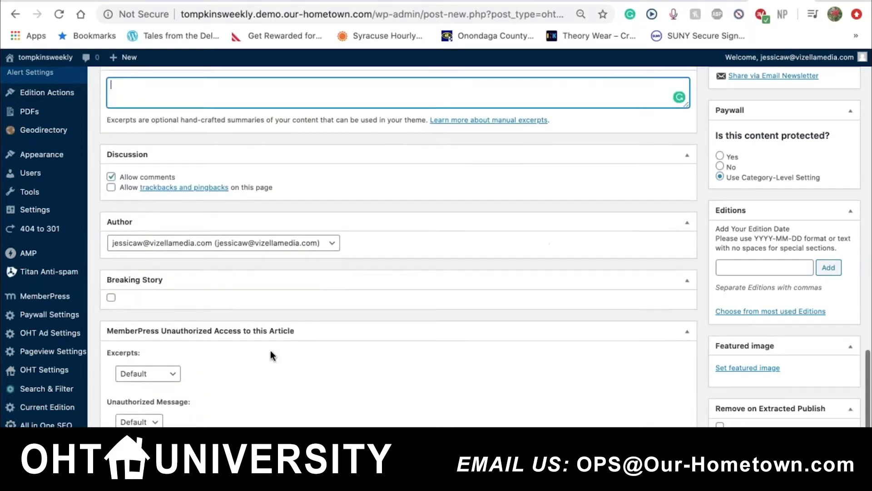
pyautogui.click(111, 299)
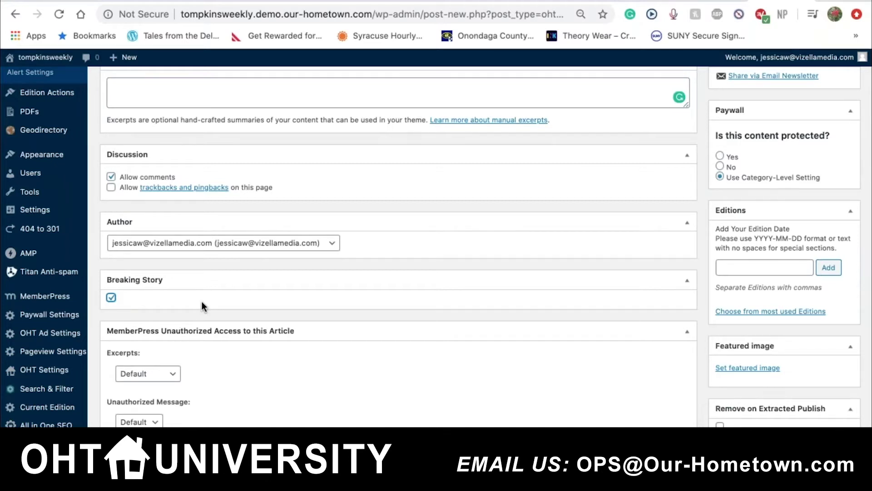
pyautogui.scroll(-1, 202, 302)
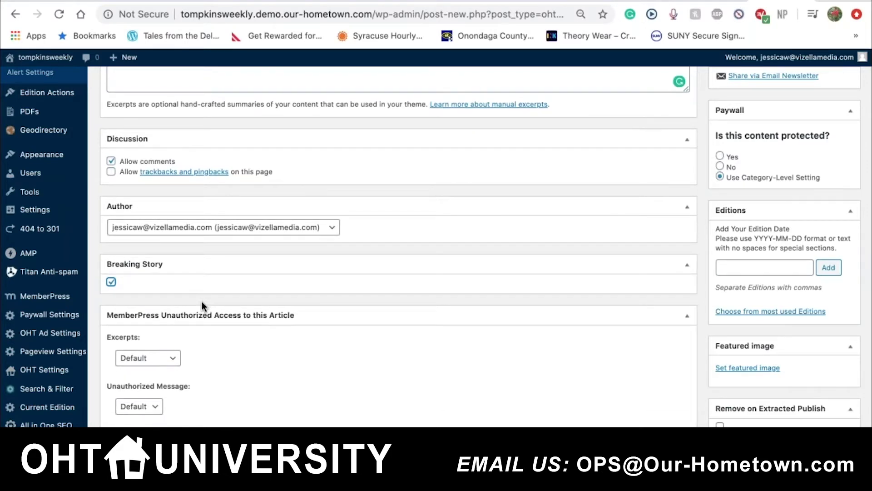
pyautogui.scroll(-1, 201, 301)
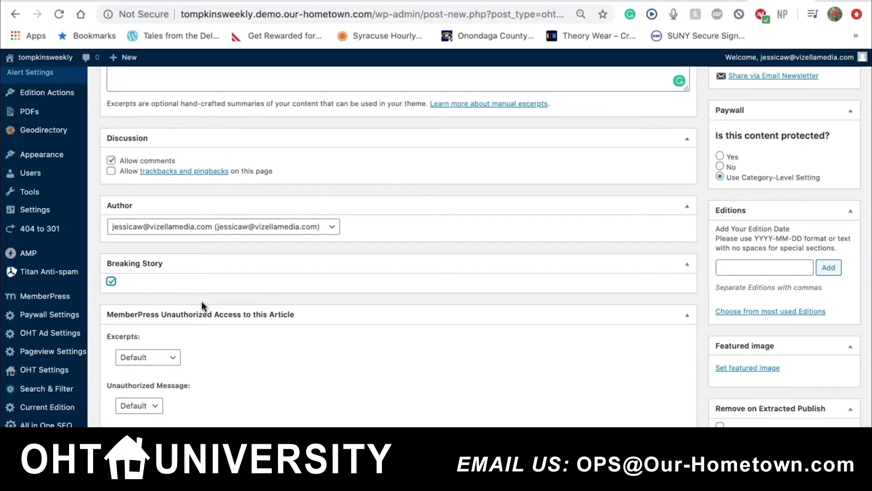
# Step: Assign the article to the categories ARTS & ENTERTAINMENT, BUSINESS and LOCAL NEWS
pyautogui.scroll(10, 202, 301)
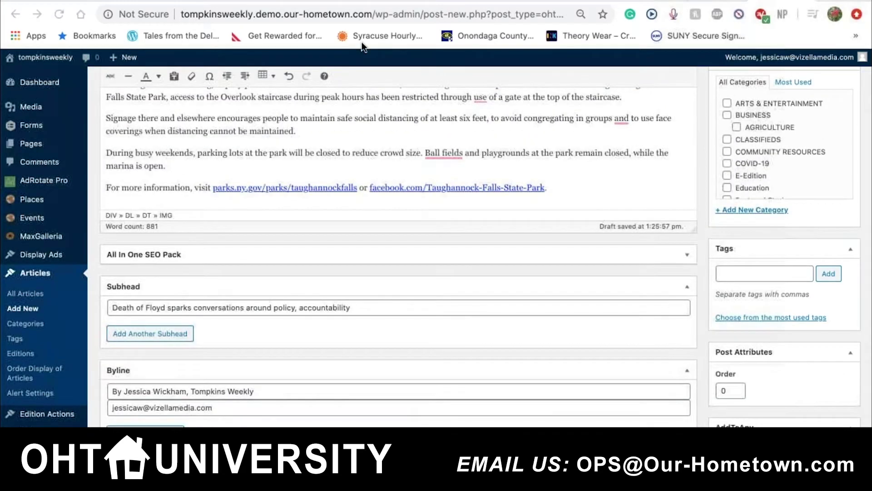
pyautogui.click(727, 104)
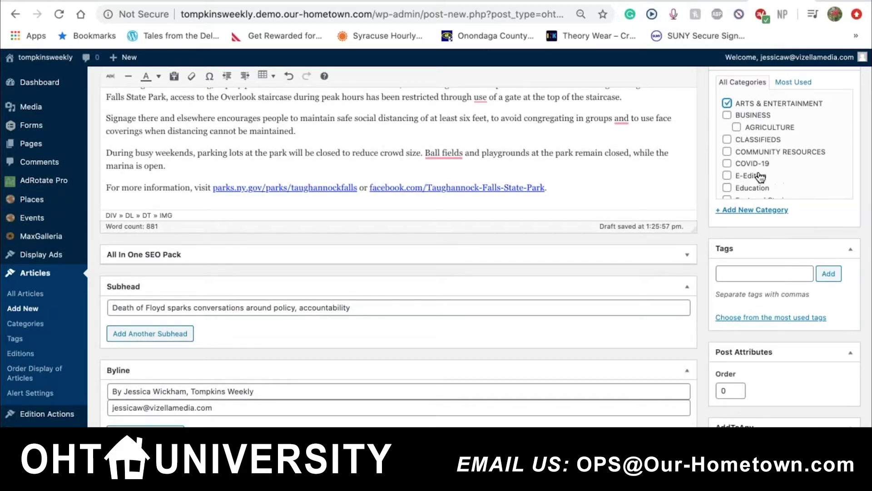
pyautogui.click(726, 115)
pyautogui.scroll(-5, 758, 147)
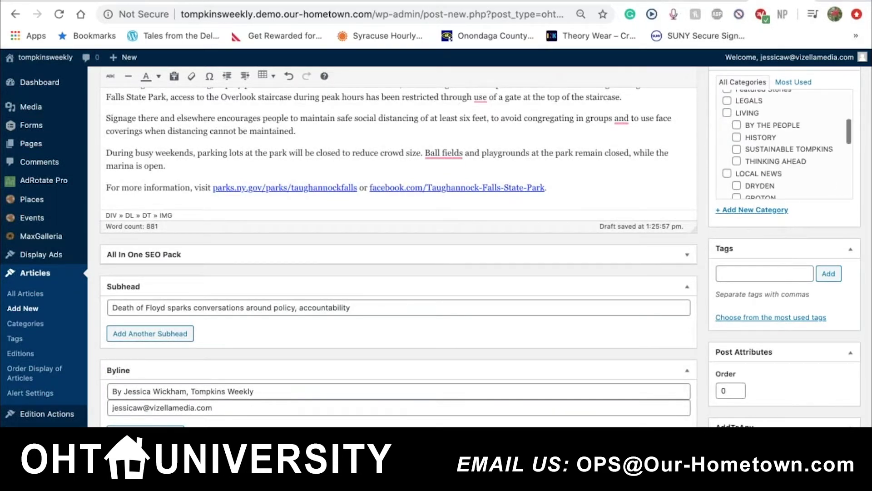
pyautogui.click(727, 174)
# Step: Set the article's edition date to 2020-06-10 and save the article as a draft
pyautogui.scroll(-10, 747, 325)
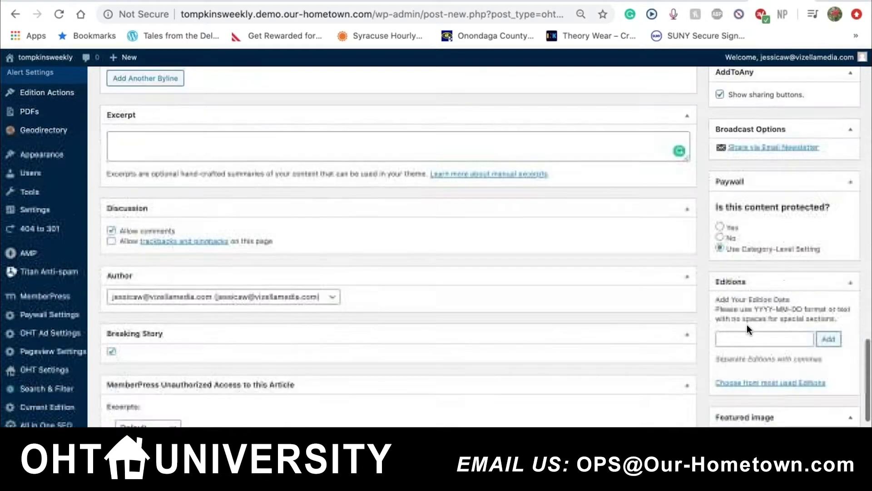
pyautogui.click(749, 338)
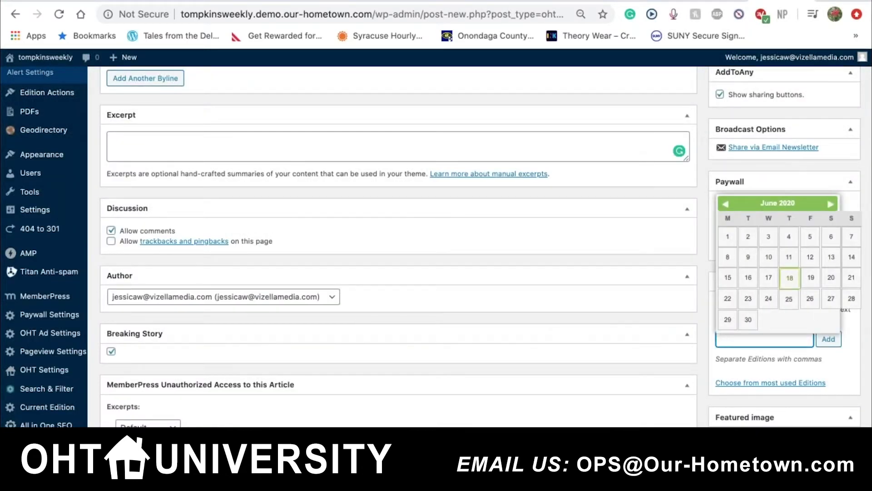
pyautogui.click(789, 256)
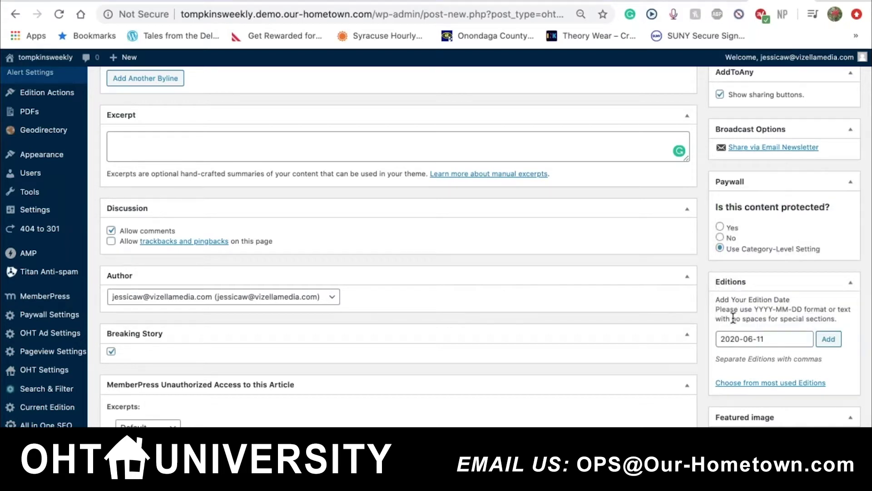
pyautogui.click(774, 339)
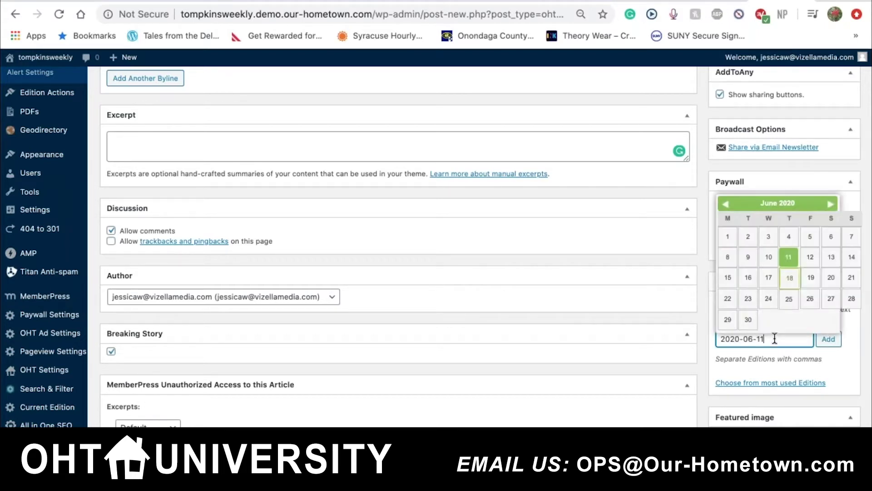
pyautogui.click(769, 257)
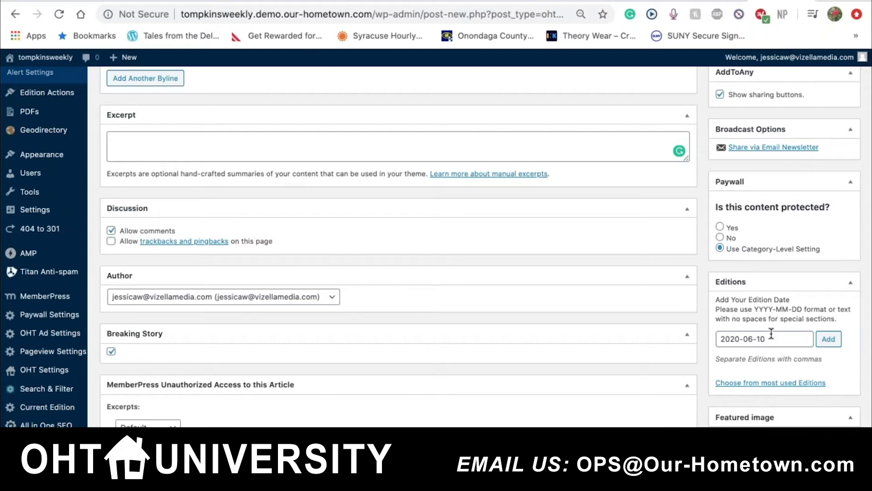
pyautogui.scroll(1, 687, 312)
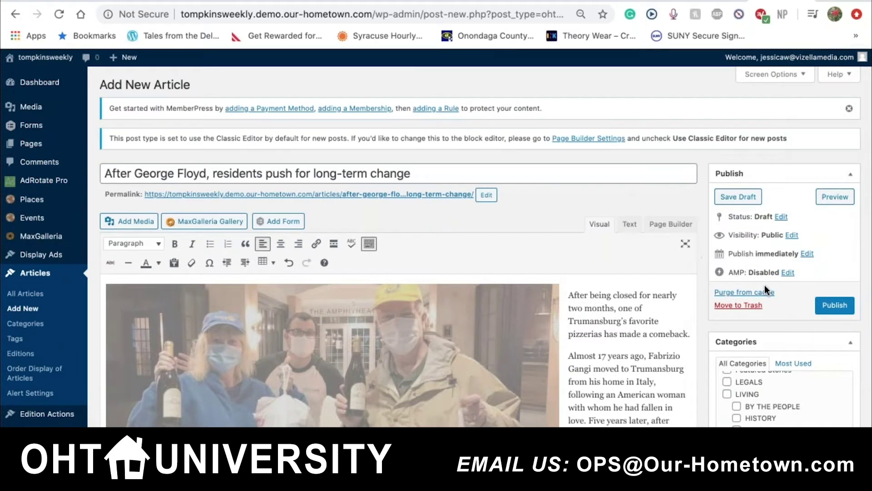
pyautogui.click(719, 197)
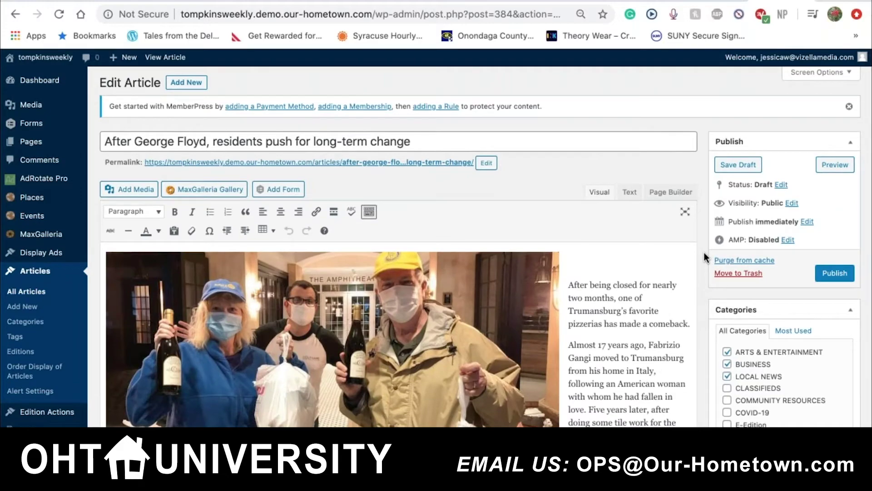
# Step: Crop the featured image for the 3:2 sizes, tightening the frame around the three people, save the crop and close the crop window
pyautogui.scroll(-2, 704, 256)
pyautogui.scroll(-5, 704, 257)
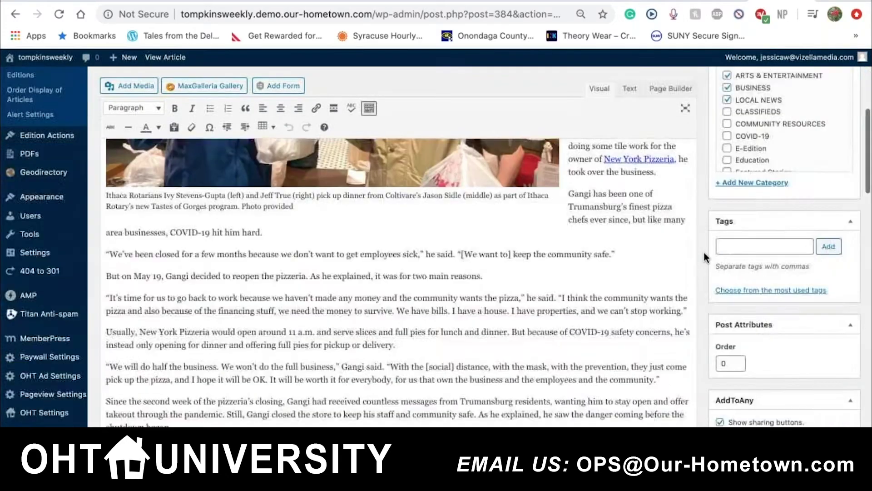
pyautogui.scroll(-3, 704, 255)
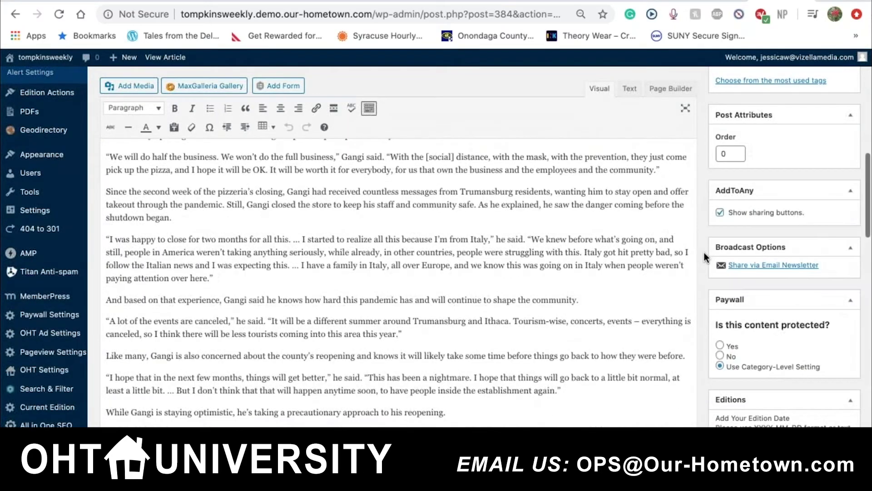
pyautogui.scroll(-6, 704, 252)
pyautogui.scroll(-1, 704, 252)
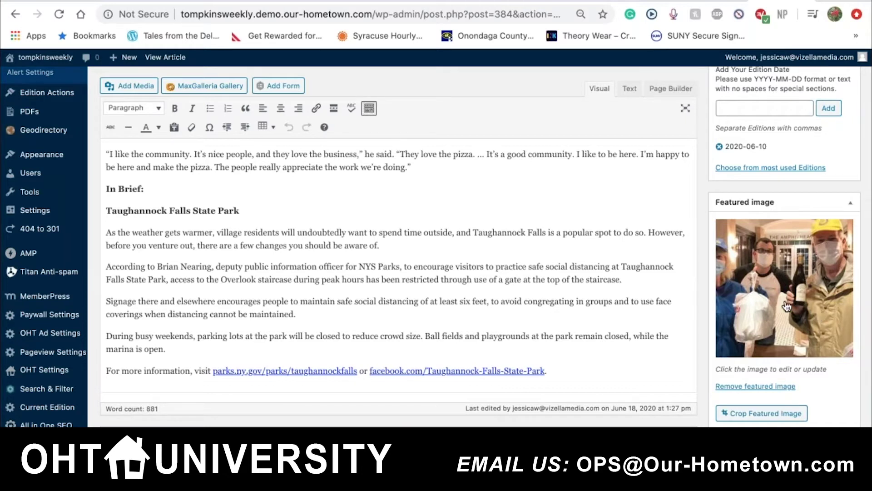
pyautogui.click(771, 414)
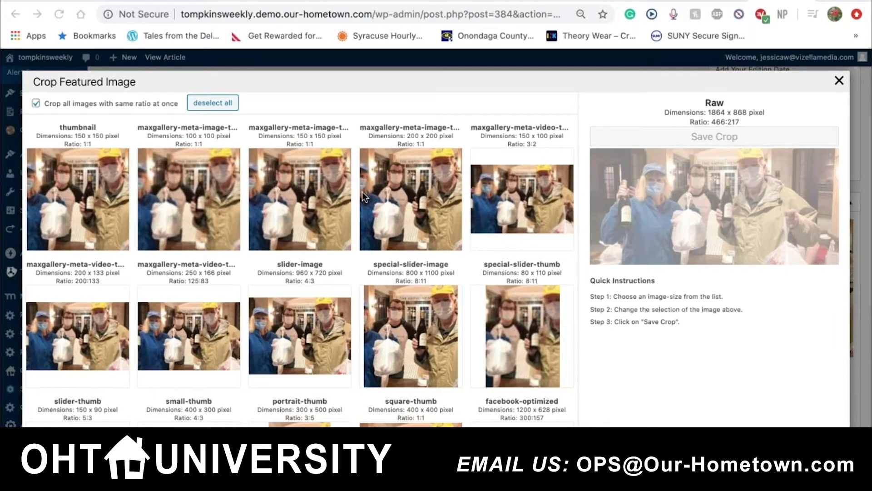
pyautogui.click(514, 201)
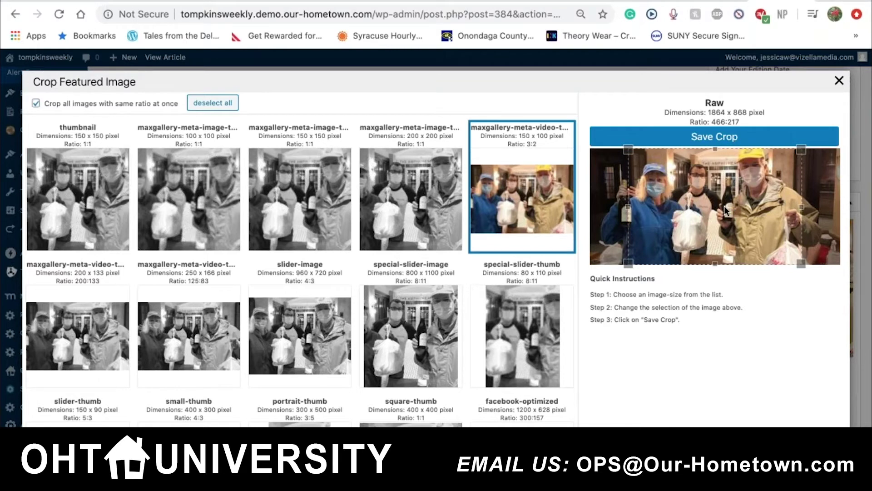
pyautogui.moveTo(622, 202)
pyautogui.mouseDown()
pyautogui.moveTo(613, 202)
pyautogui.moveTo(628, 205)
pyautogui.mouseUp()
pyautogui.moveTo(627, 151)
pyautogui.mouseDown()
pyautogui.moveTo(648, 168)
pyautogui.moveTo(619, 149)
pyautogui.mouseUp()
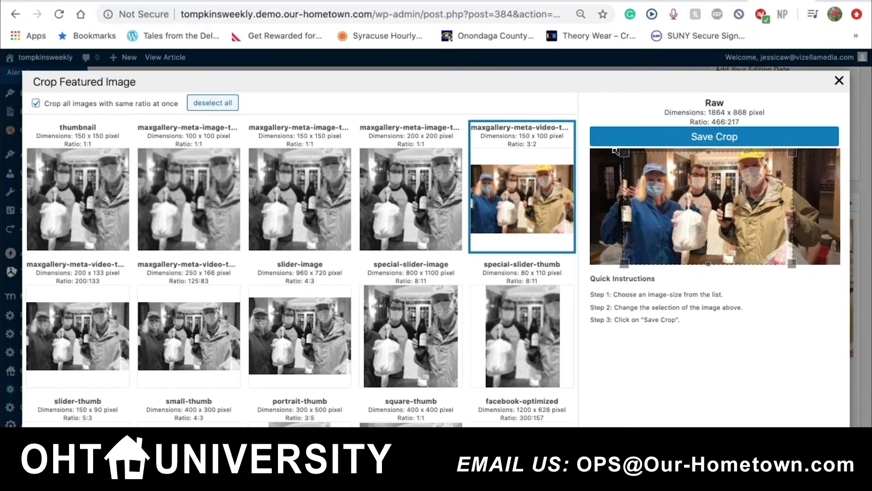
pyautogui.moveTo(793, 264); pyautogui.dragTo(779, 255)
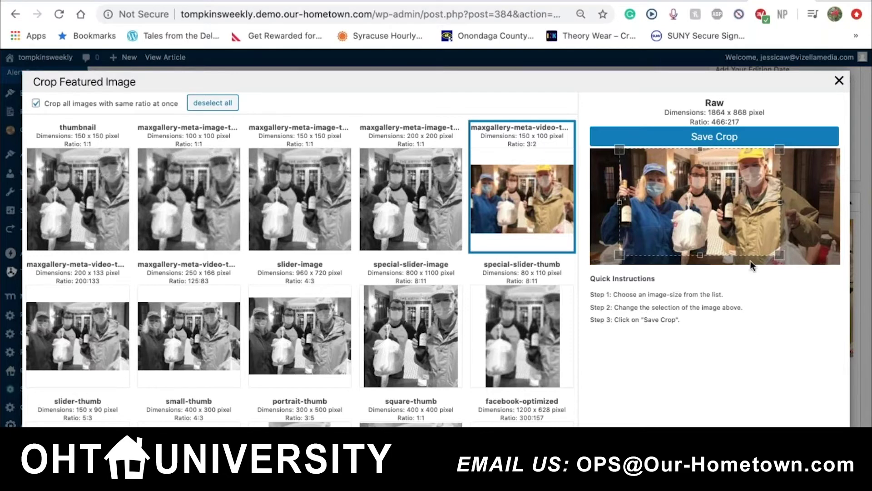
pyautogui.click(707, 136)
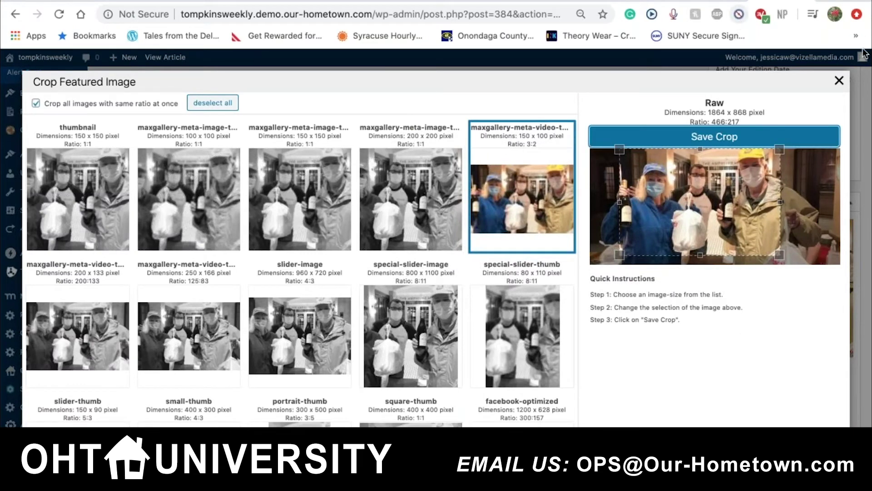
pyautogui.click(838, 82)
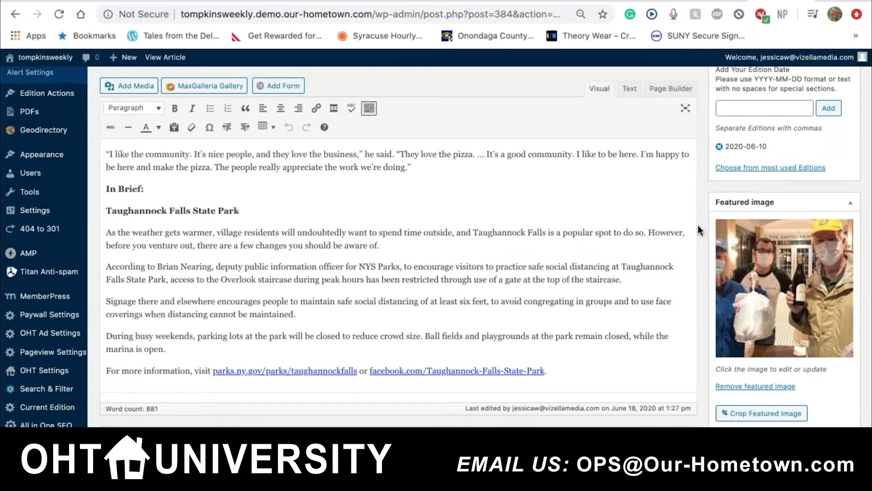
# Step: Save the draft again and review its edition date, featured image and categories
pyautogui.scroll(20, 697, 225)
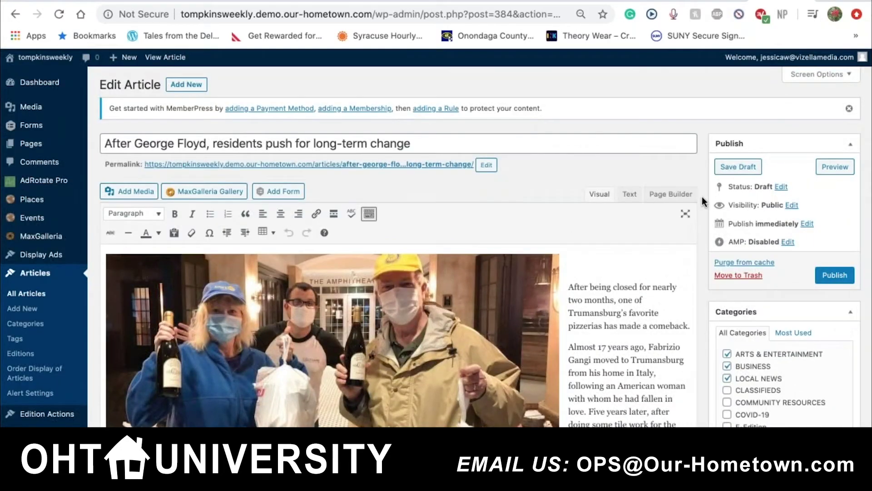
pyautogui.click(733, 168)
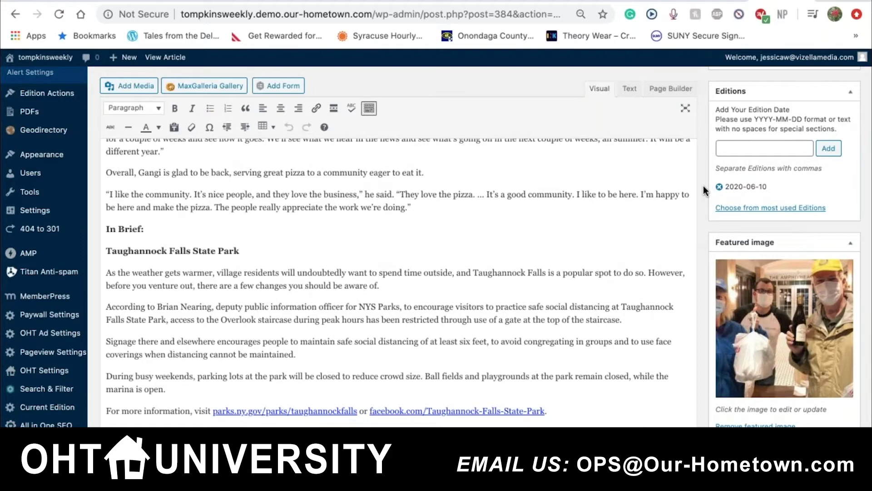
pyautogui.scroll(15, 703, 185)
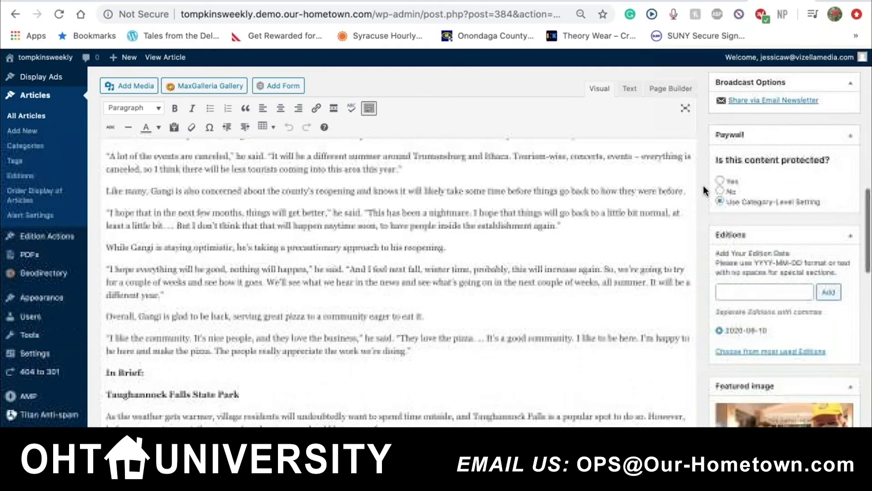
pyautogui.scroll(6, 703, 186)
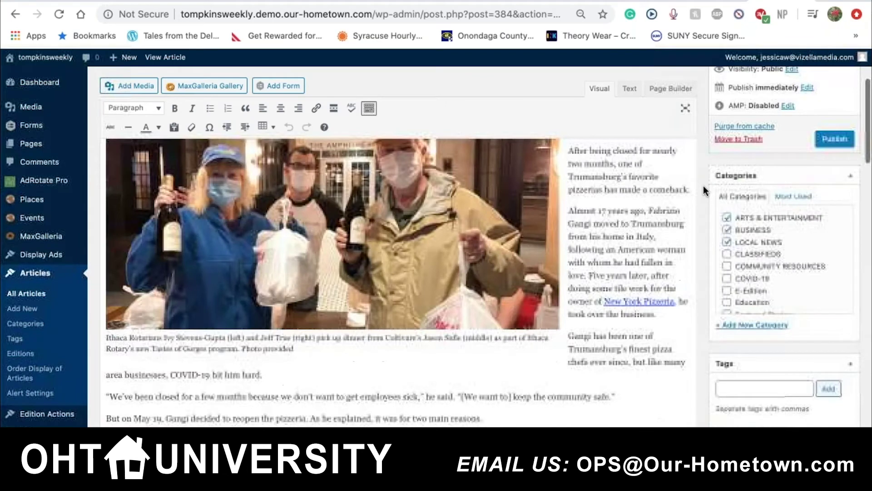
pyautogui.scroll(3, 703, 186)
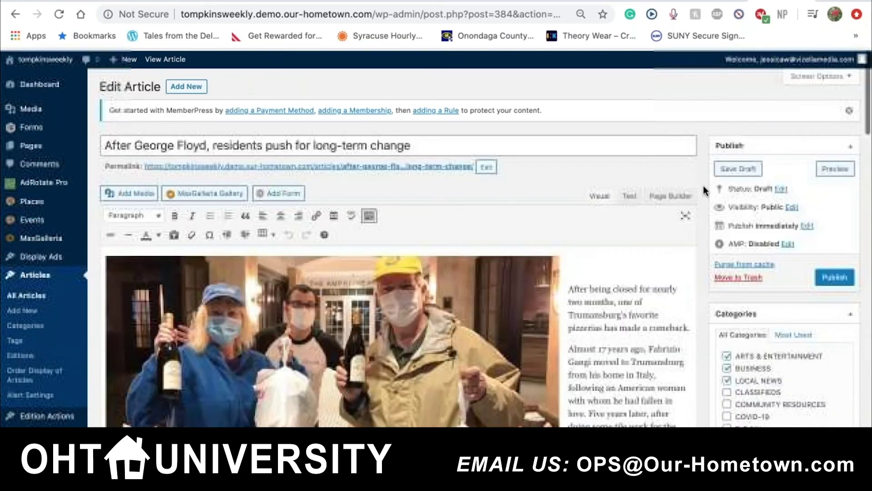
pyautogui.scroll(-1, 703, 190)
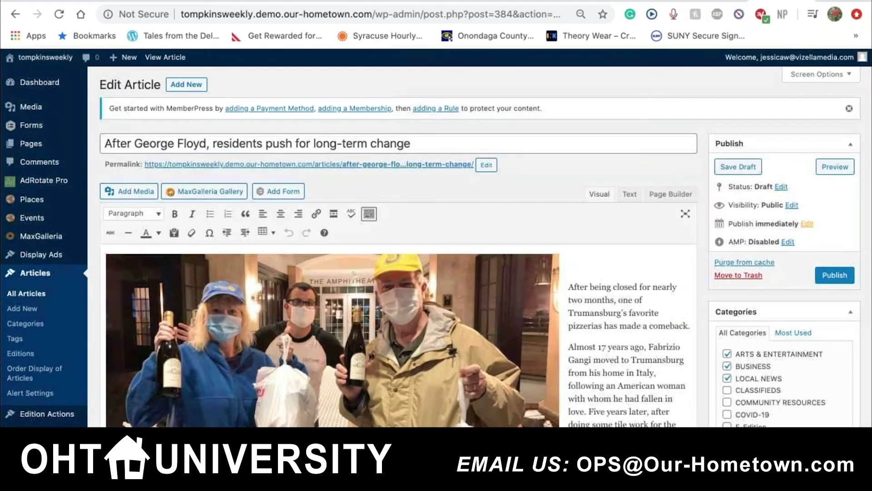
# Step: Open the publish date and time for editing, and publish the article immediately
pyautogui.click(807, 224)
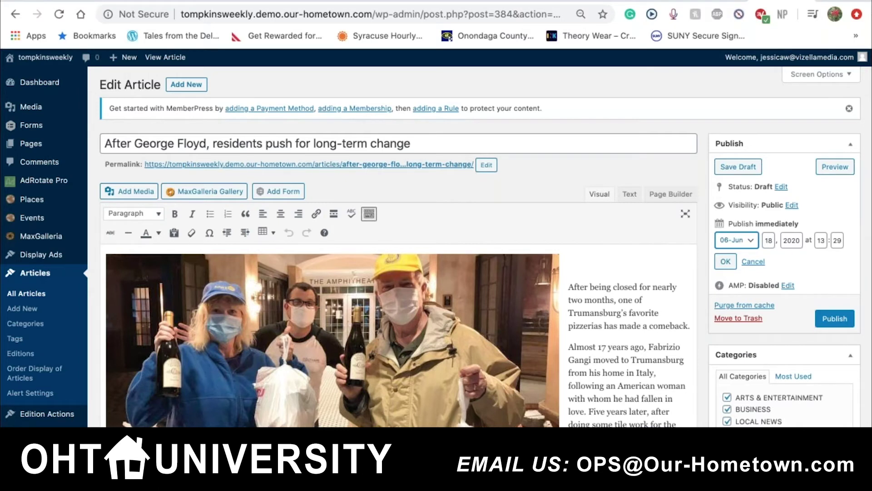
pyautogui.click(835, 319)
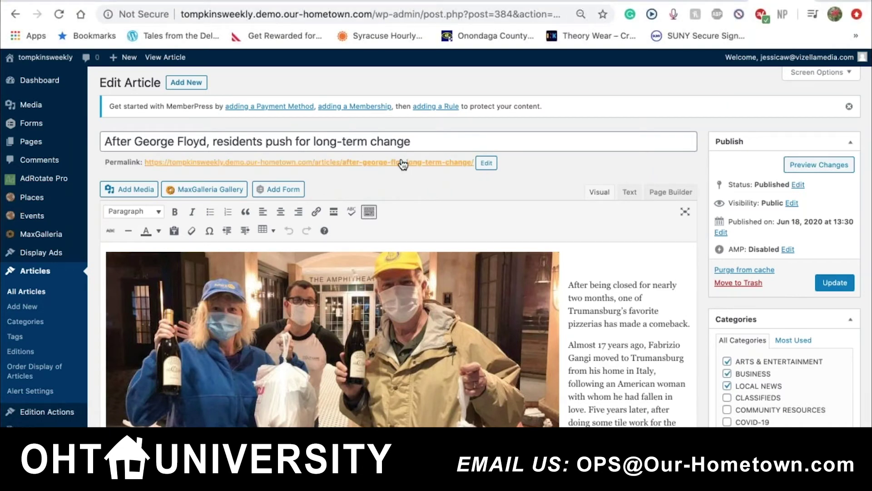
# Step: Open the published article's permalink in a new browser tab and switch to that tab
pyautogui.rightClick(424, 167)
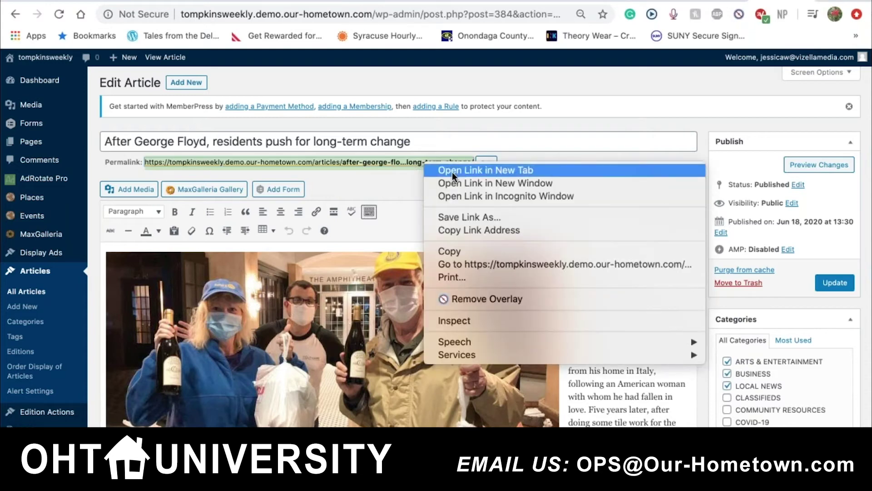
pyautogui.click(451, 171)
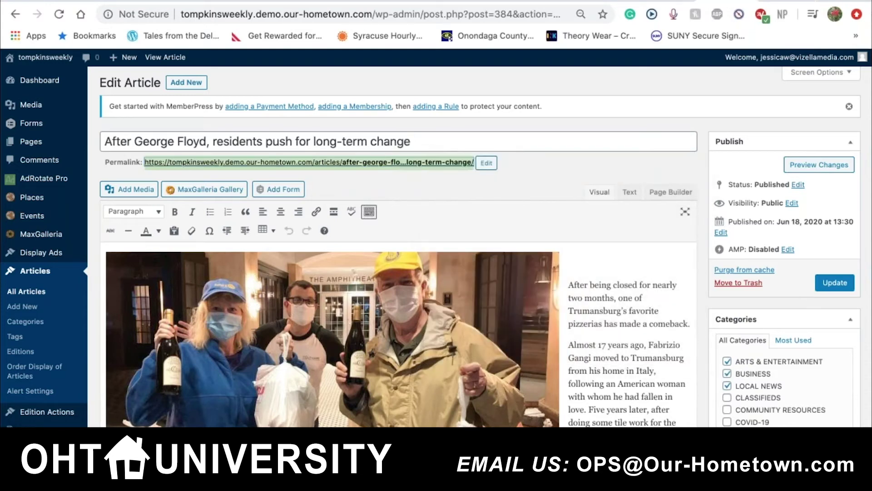
pyautogui.hotkey('ctrl', 'Tab')
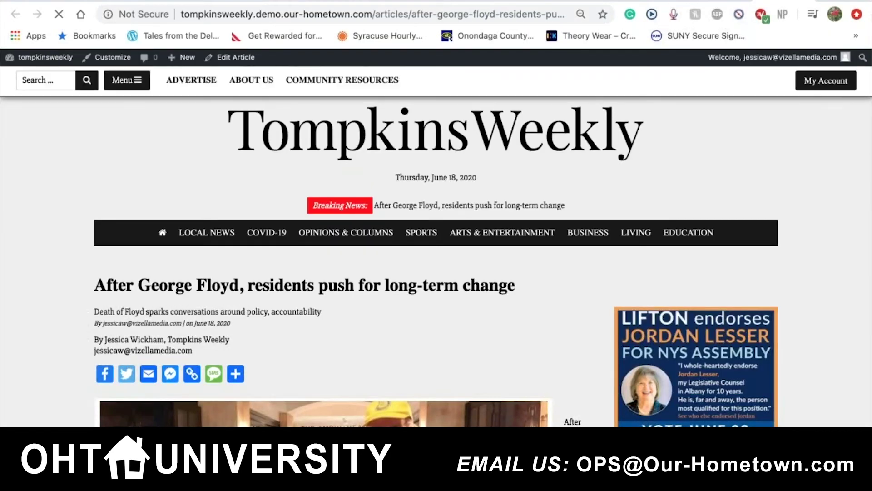
# Step: Review the published article page, checking the breaking news banner, headline, byline, photo with caption and body text
pyautogui.scroll(-2, 436, 262)
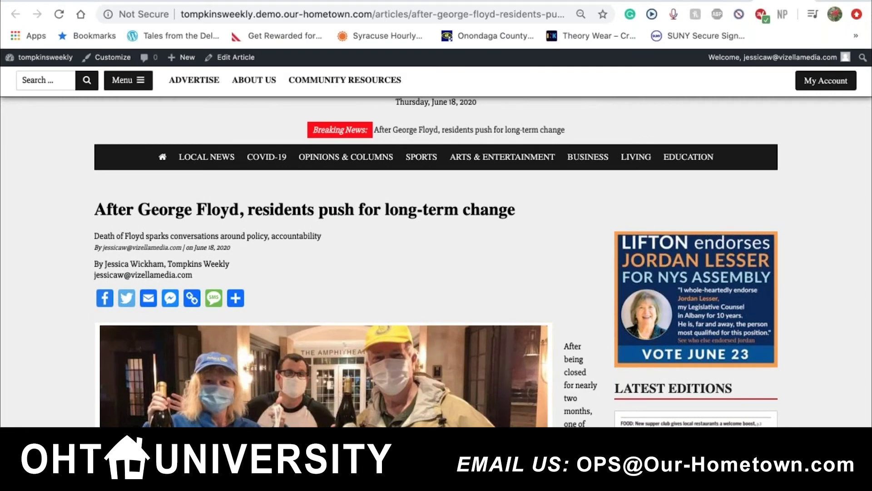
pyautogui.scroll(-3, 326, 201)
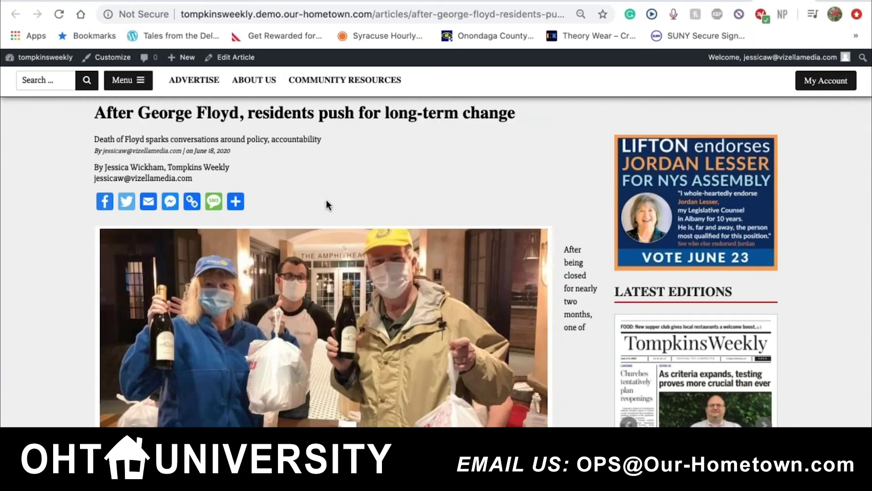
pyautogui.scroll(3, 326, 201)
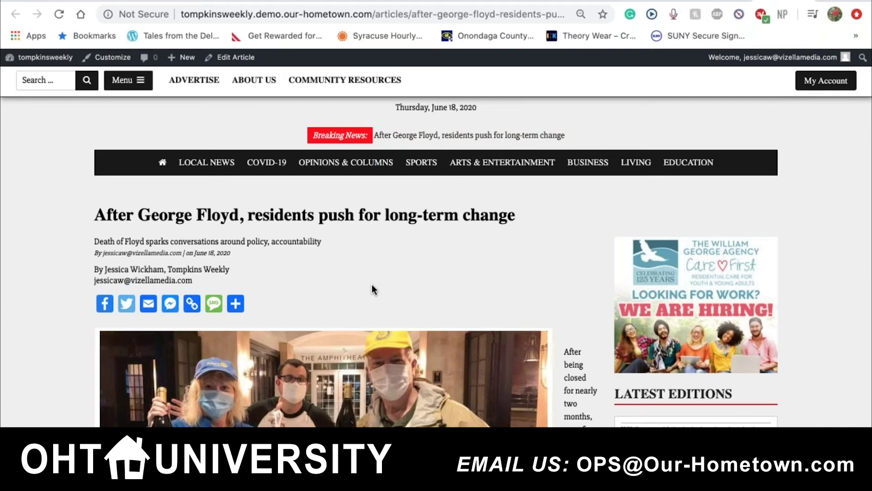
pyautogui.scroll(-3, 373, 289)
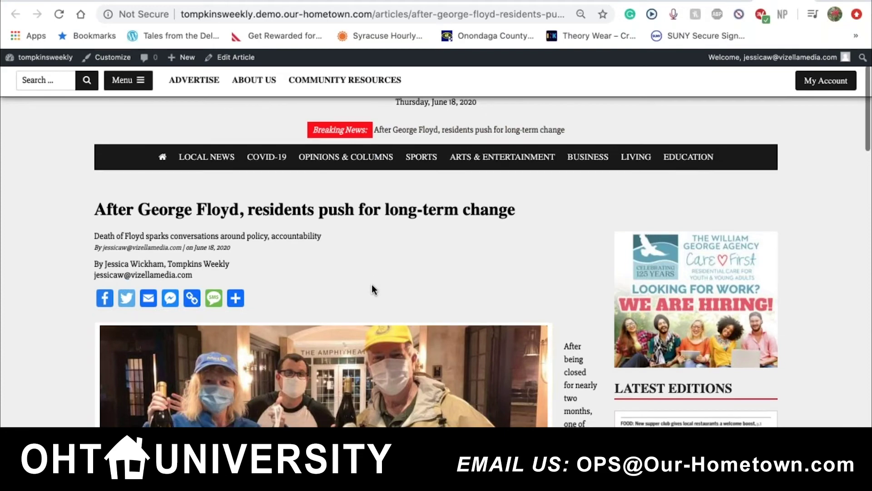
pyautogui.scroll(4, 372, 289)
pyautogui.scroll(-4, 371, 285)
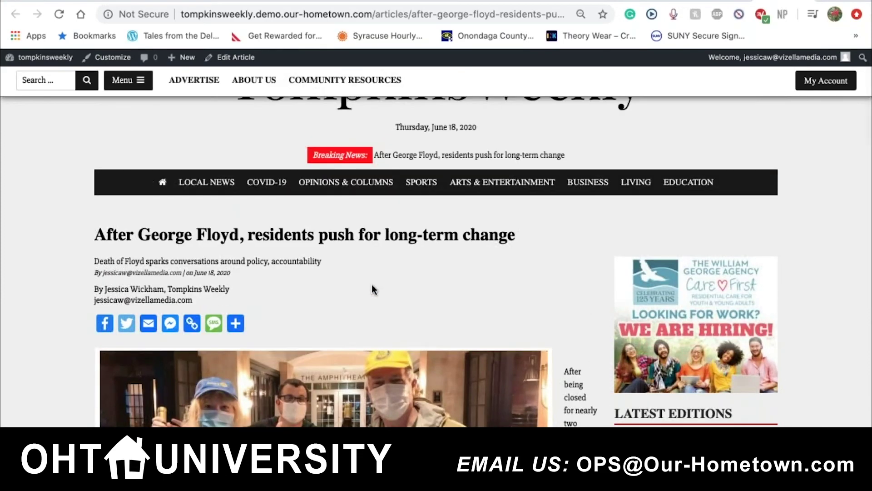
pyautogui.scroll(-3, 371, 284)
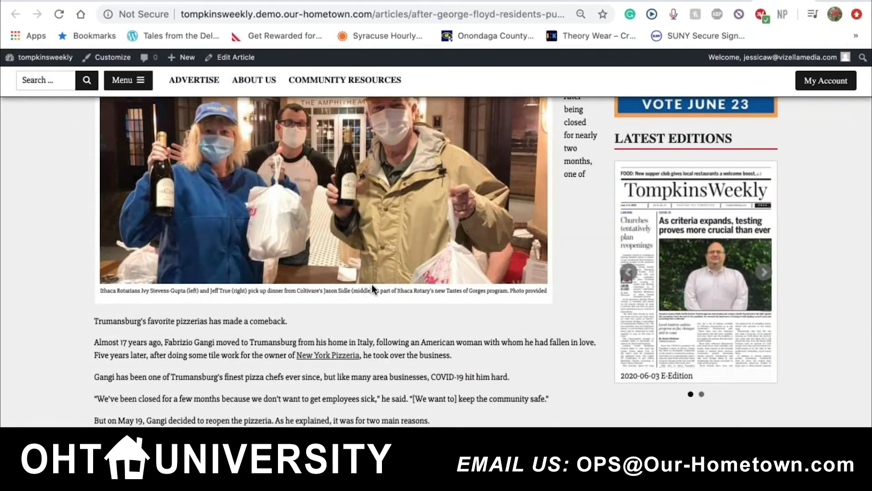
pyautogui.scroll(5, 372, 284)
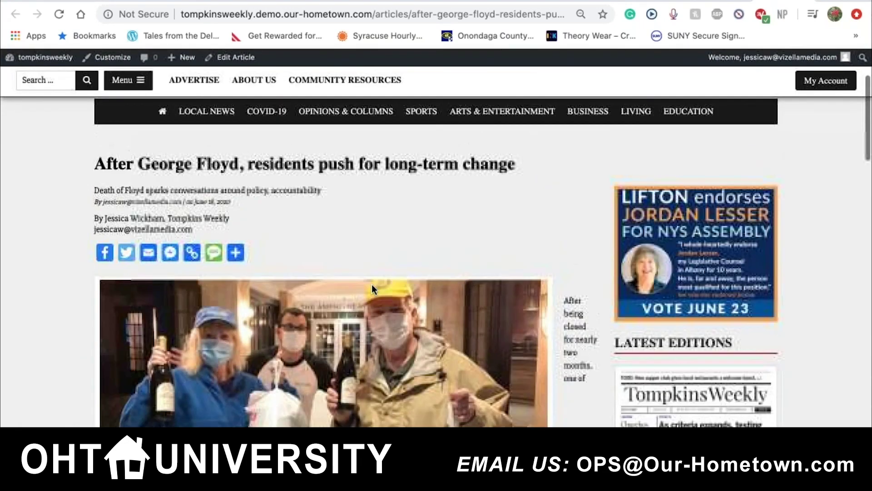
pyautogui.scroll(3, 372, 285)
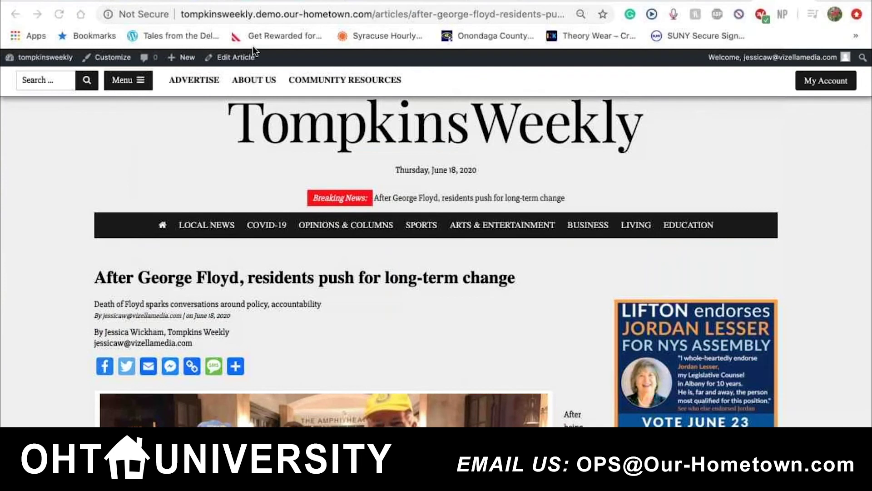
# Step: Return to editing the article from its published page and look through its body text and settings
pyautogui.click(240, 59)
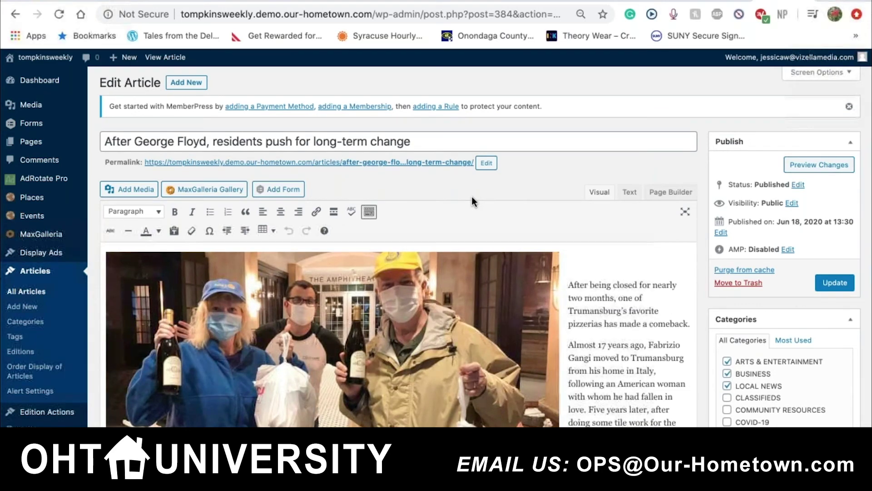
pyautogui.scroll(-5, 472, 197)
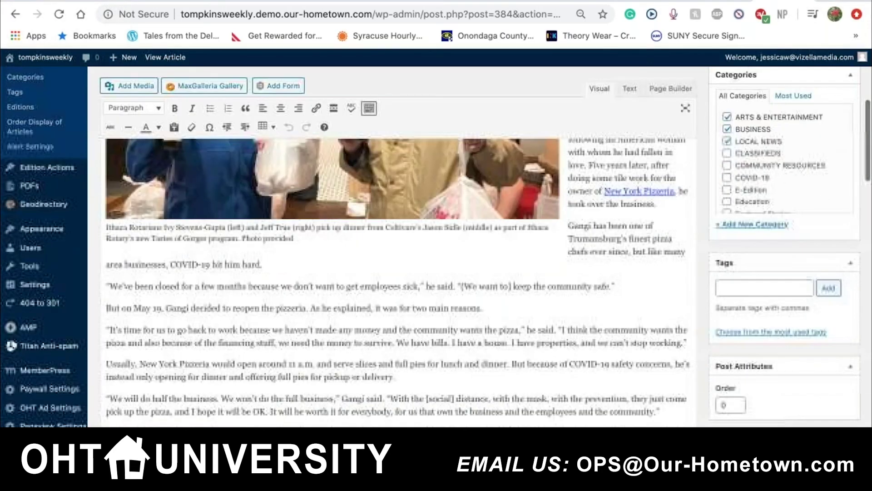
pyautogui.scroll(-5, 471, 197)
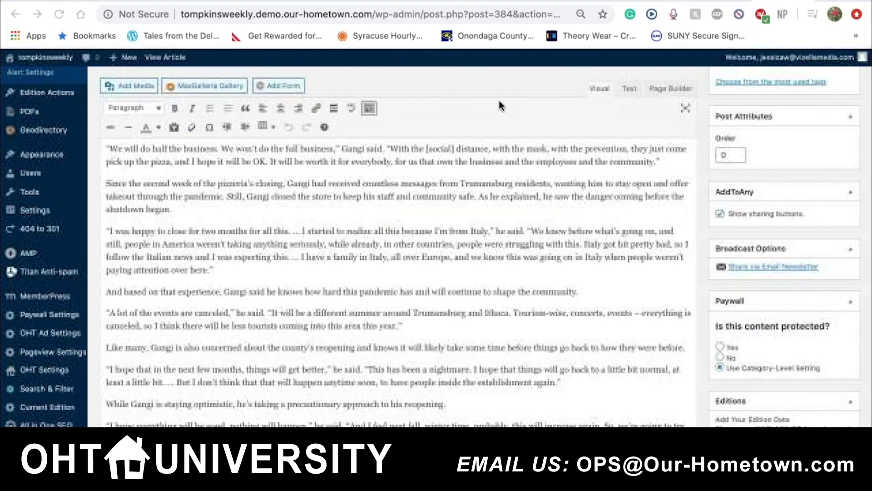